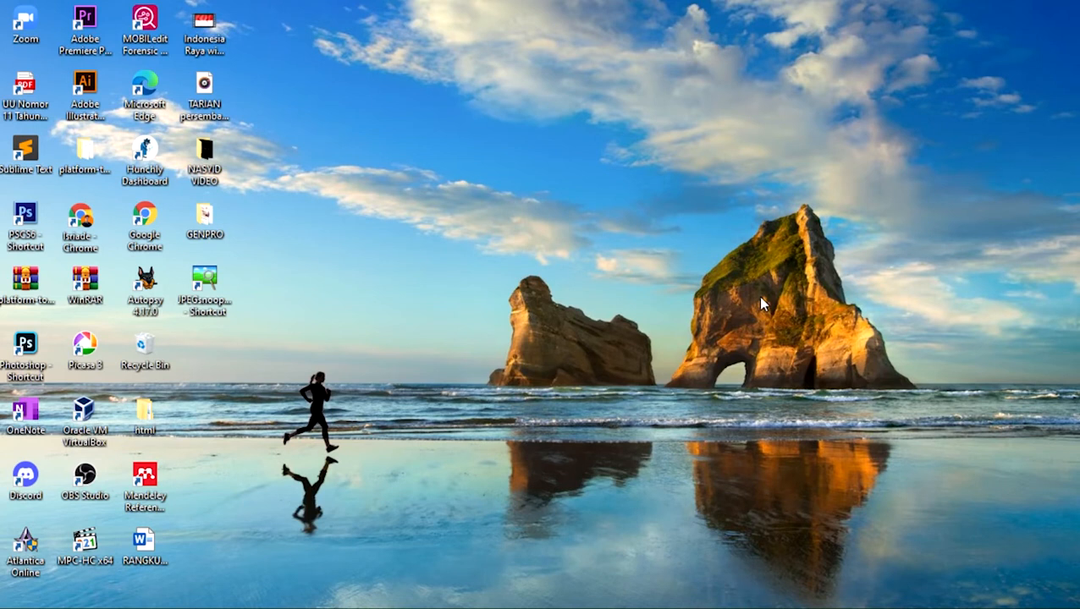
right_click(598, 163)
click(640, 209)
right_click(533, 133)
click(592, 180)
right_click(547, 139)
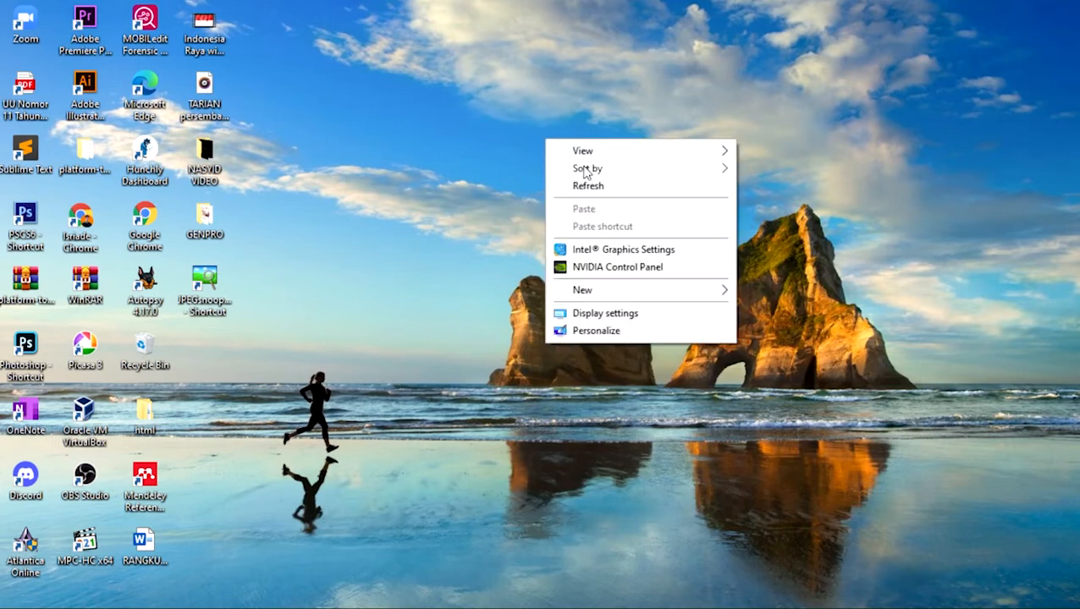
click(600, 188)
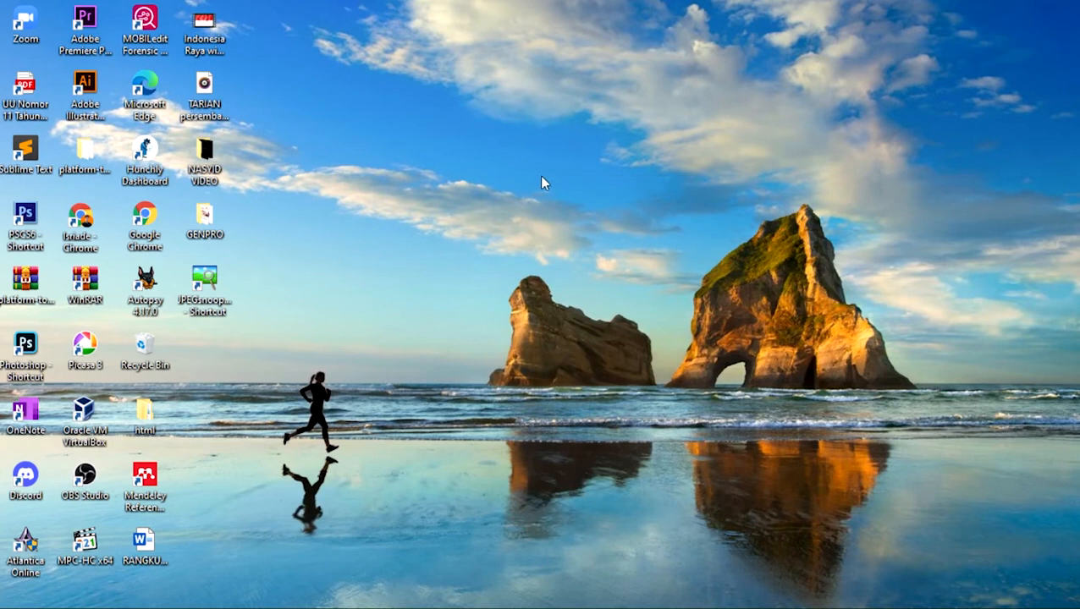
Step: Switch to Canva in Chrome and show the list of all existing designs (Semua desain Anda)
mouse_move(254, 604)
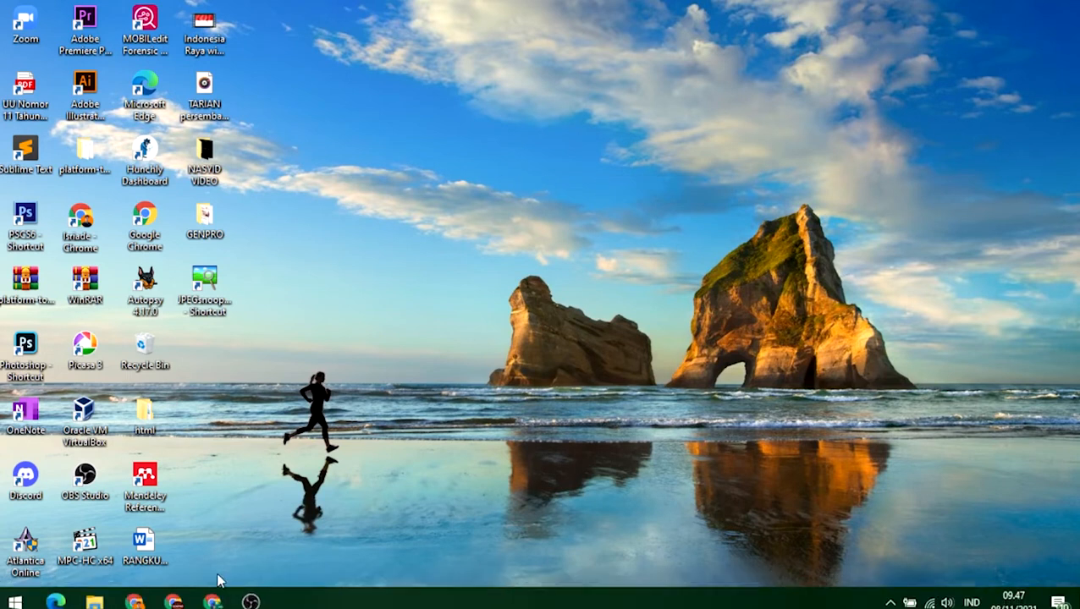
click(178, 596)
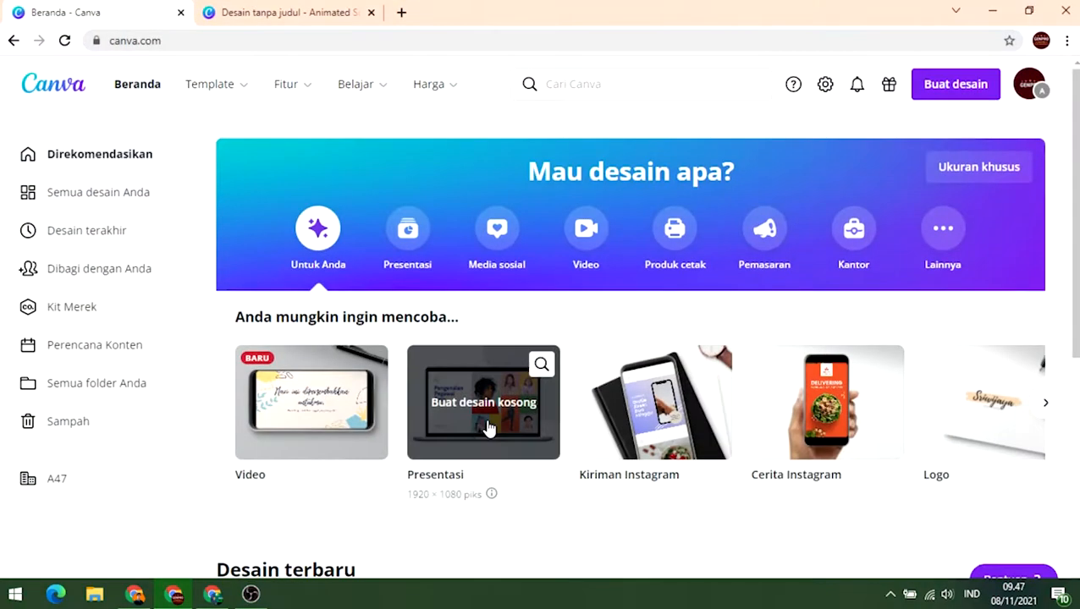
click(111, 207)
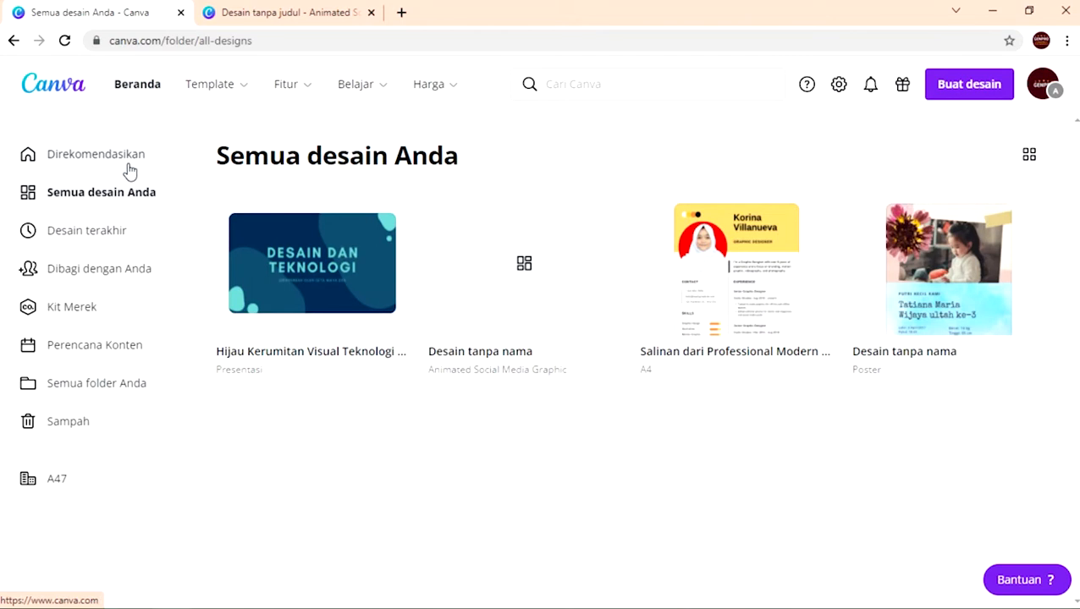
click(136, 169)
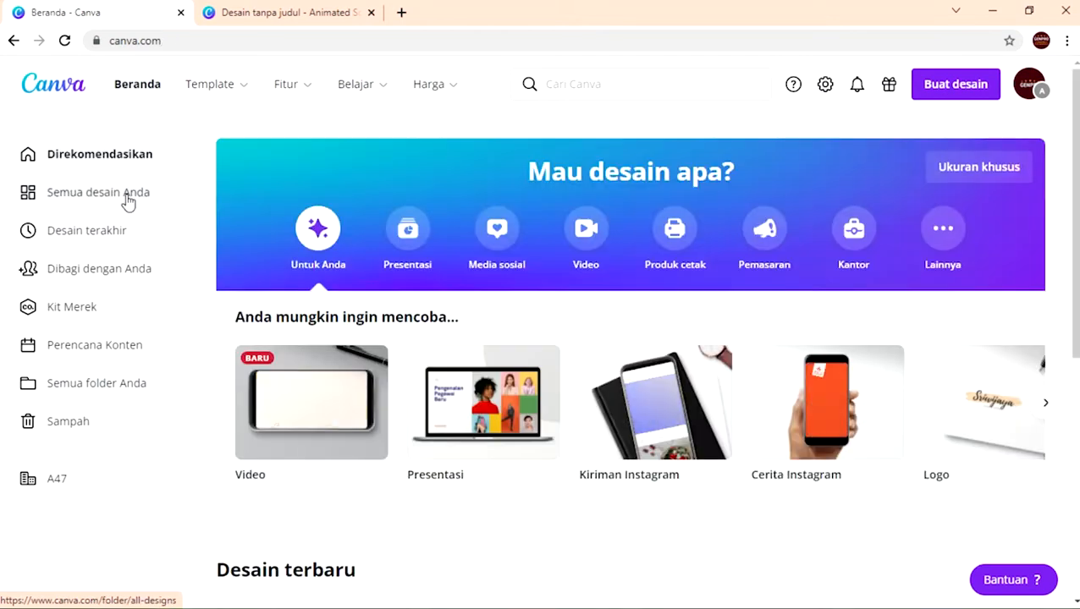
click(128, 201)
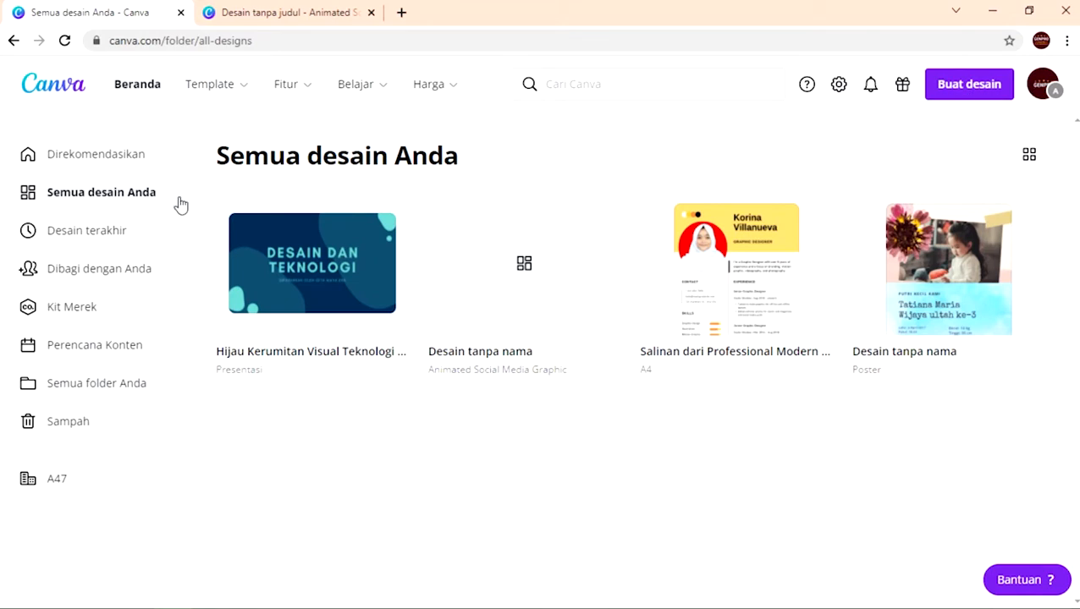
click(92, 161)
click(96, 191)
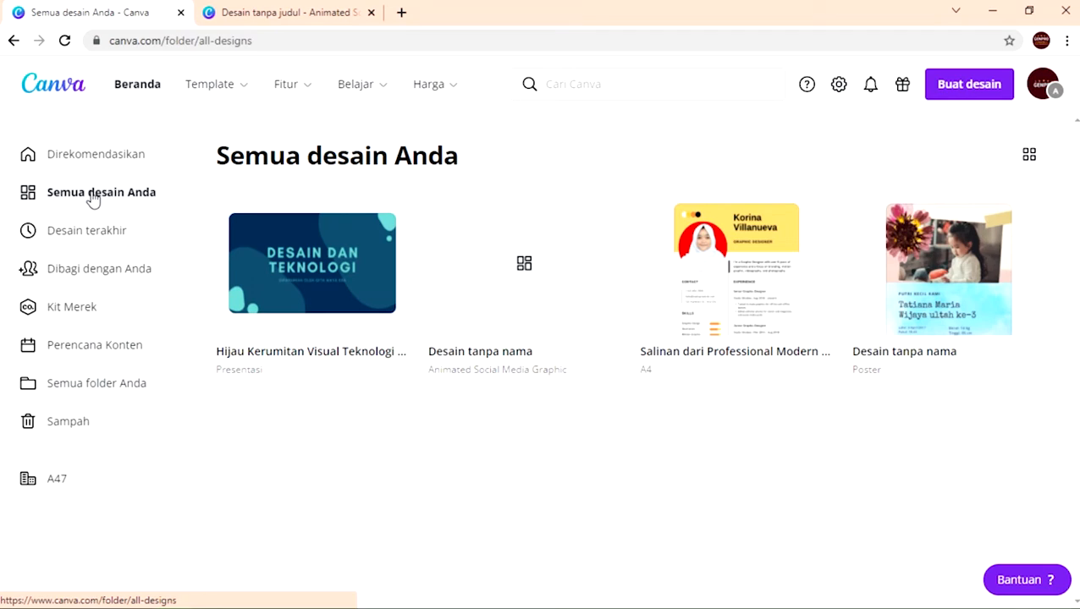
Step: Search Canva's templates for "presentasi"
click(572, 85)
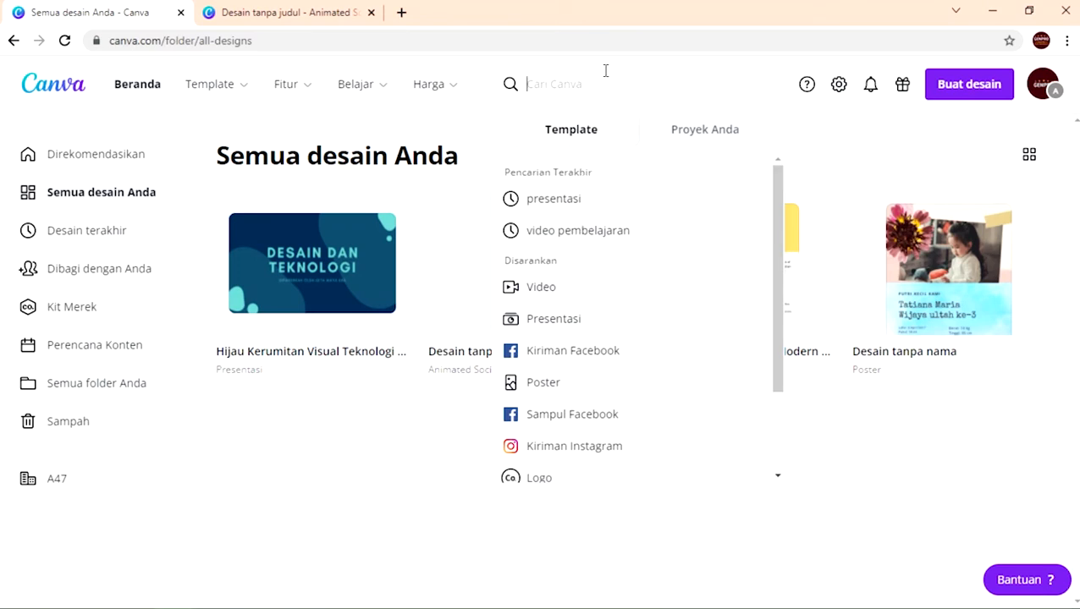
text(presentasi)
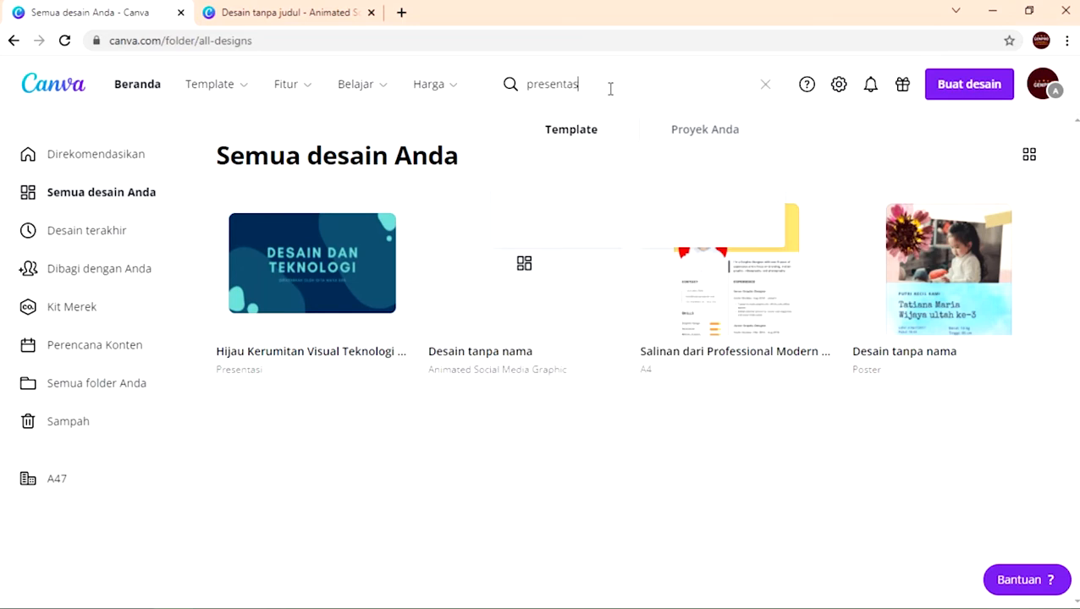
key(Return)
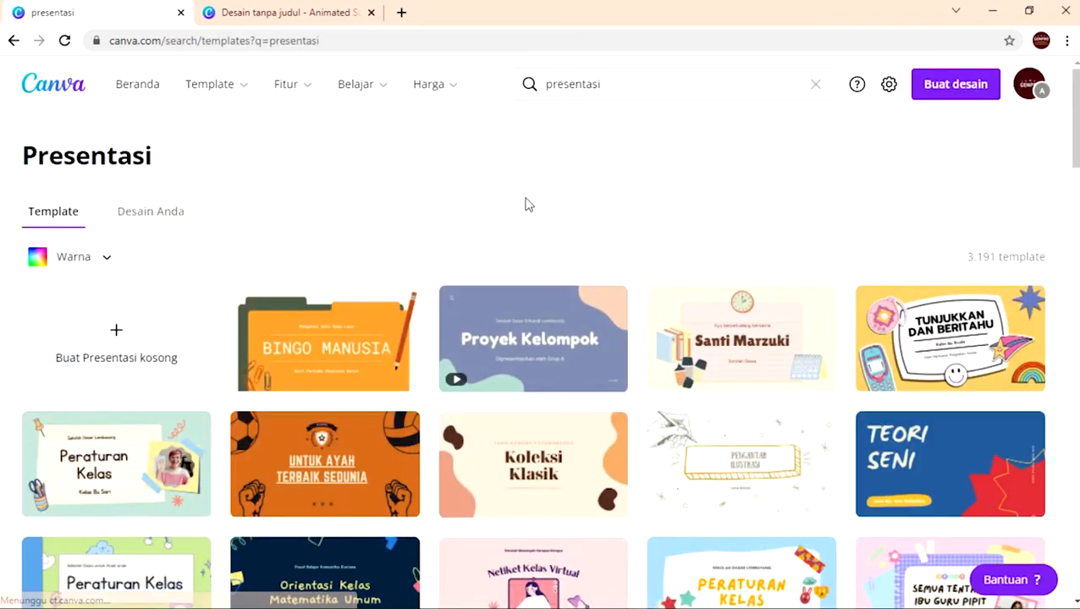
Step: Browse the presentation templates and open the purple "Cerita Digital" template as a new design
scroll(432, 202, down, 3)
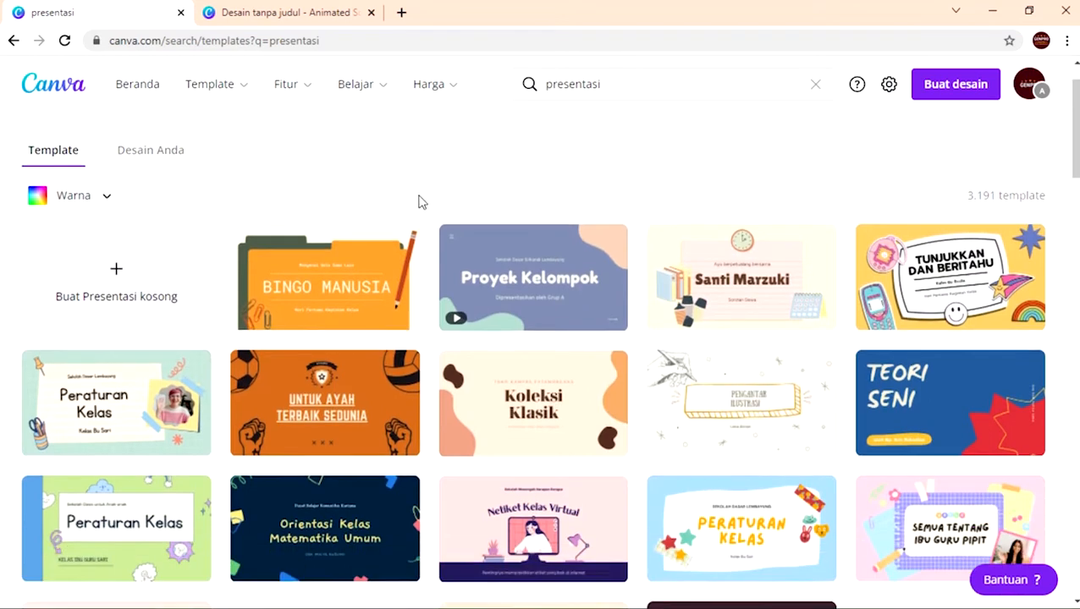
scroll(202, 267, up, 3)
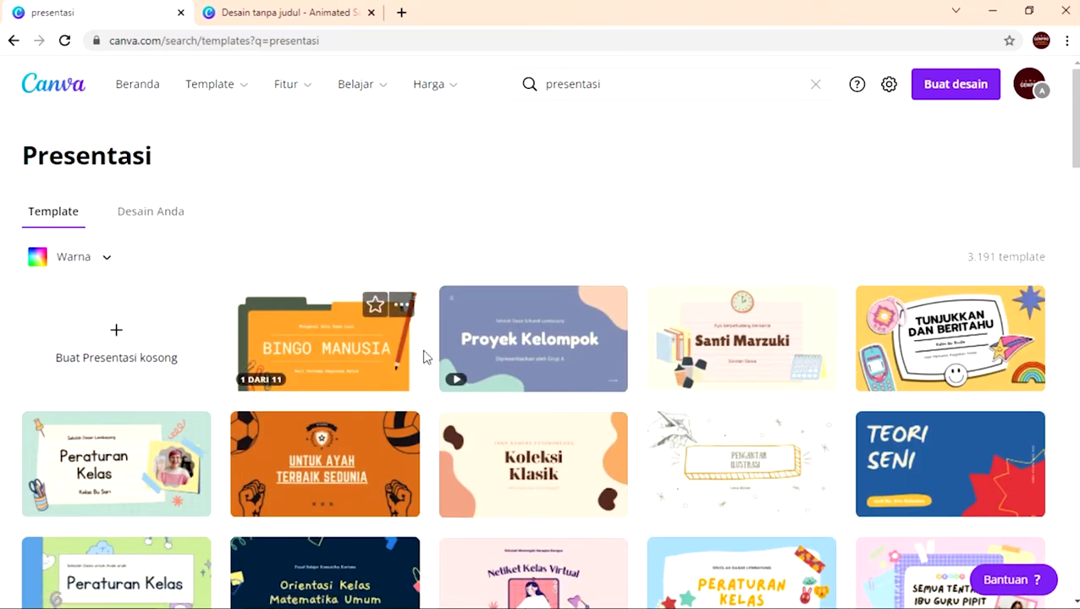
scroll(279, 355, down, 4)
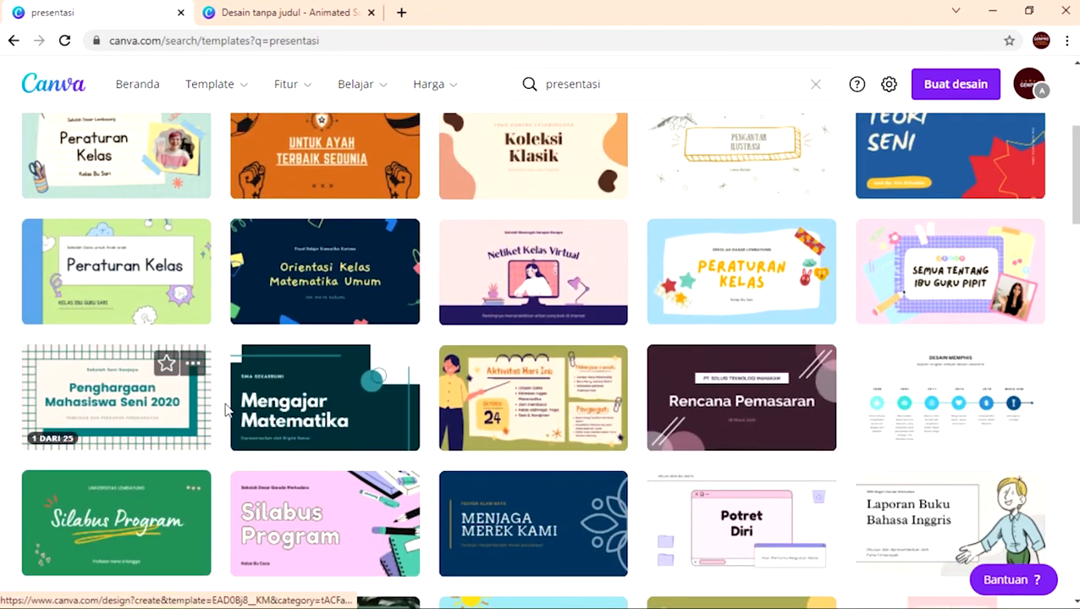
scroll(372, 335, down, 1)
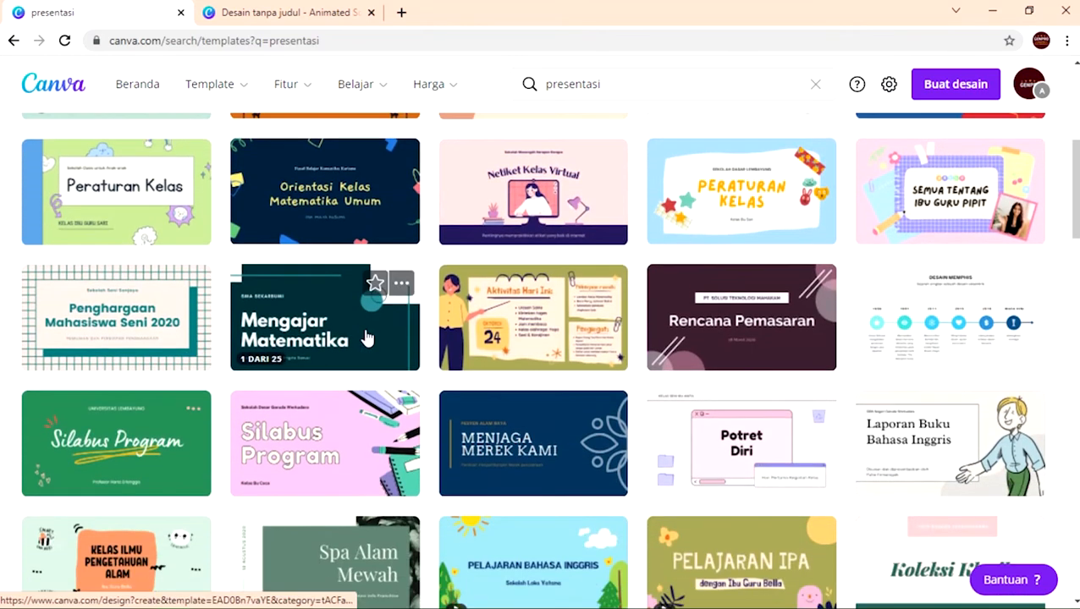
scroll(367, 339, down, 6)
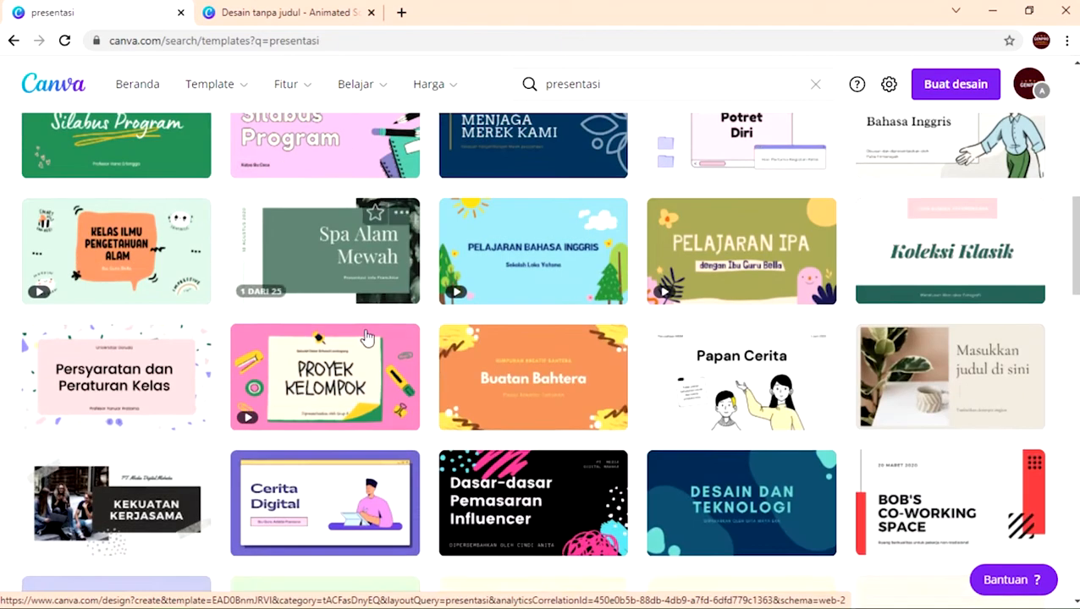
mouse_move(362, 338)
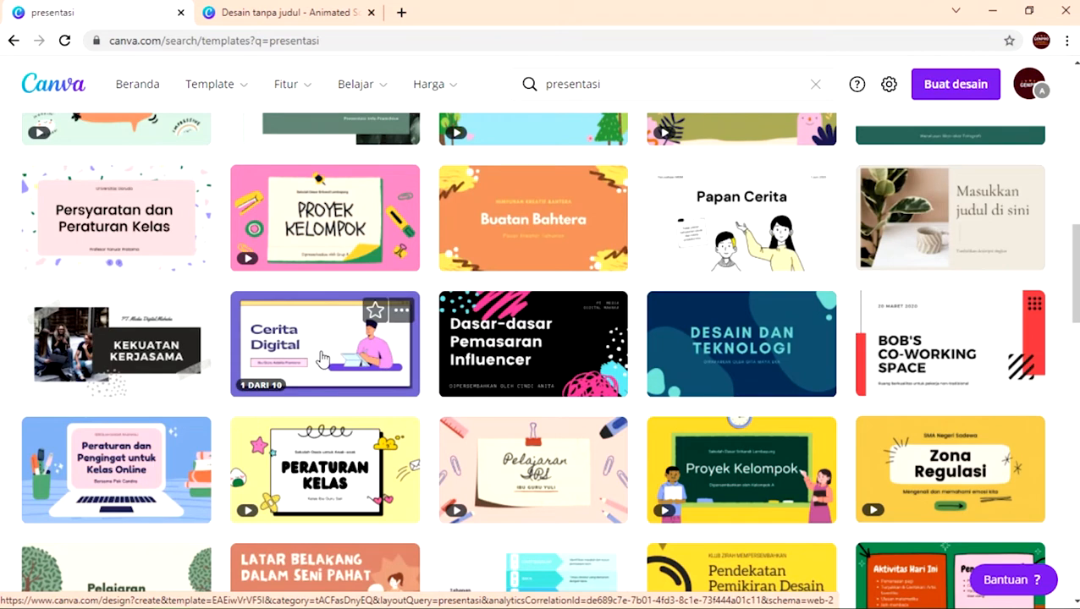
click(322, 359)
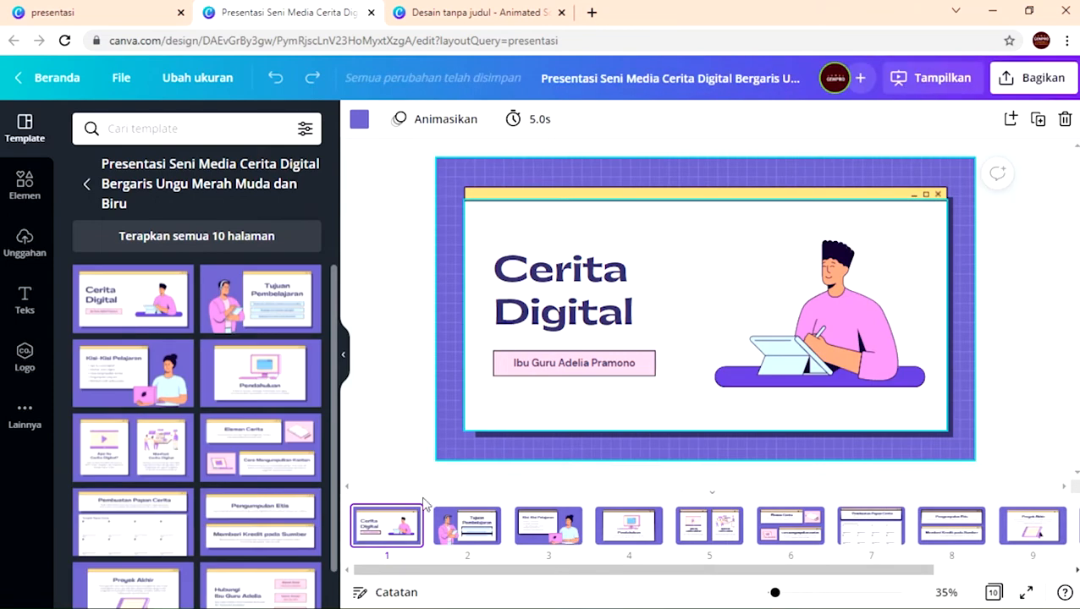
Step: Look through all sharing options of the presentation and choose Tampilkan dan rekam
click(461, 536)
click(372, 533)
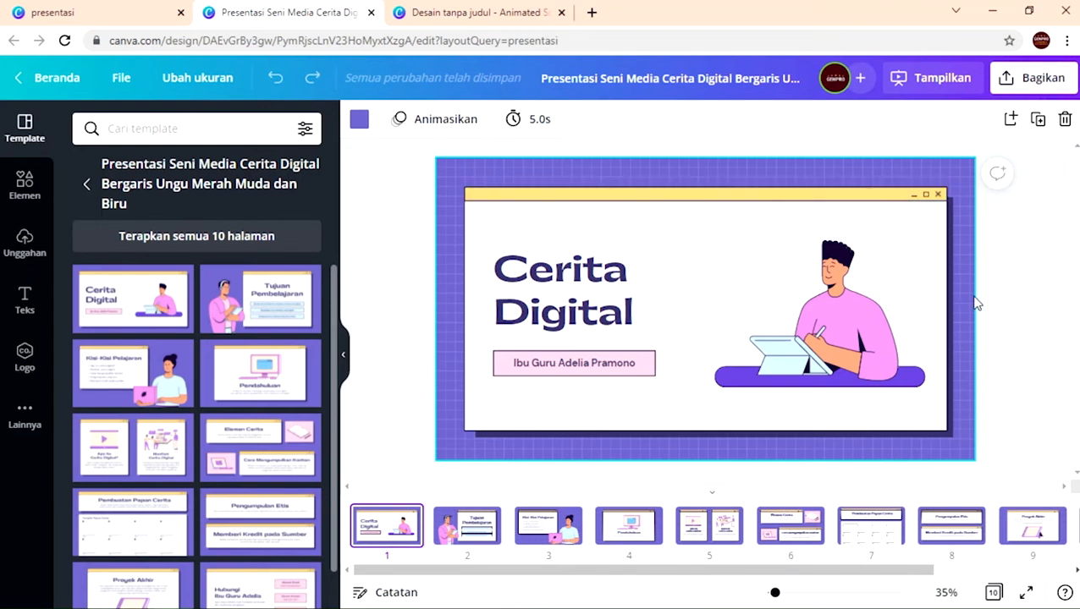
click(1047, 84)
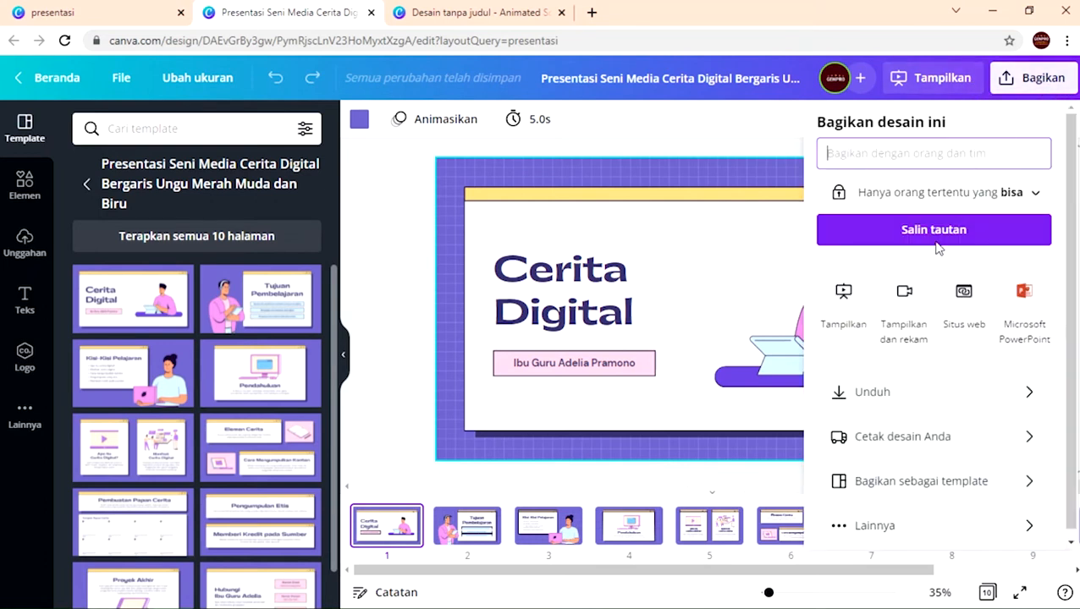
click(1054, 82)
click(1057, 88)
click(907, 527)
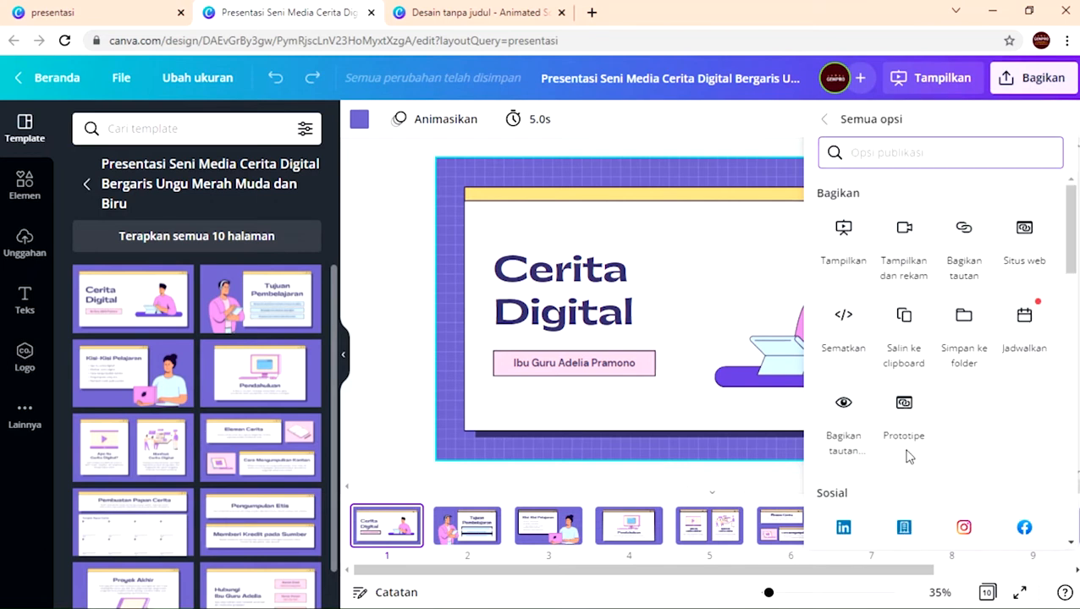
scroll(941, 406, down, 2)
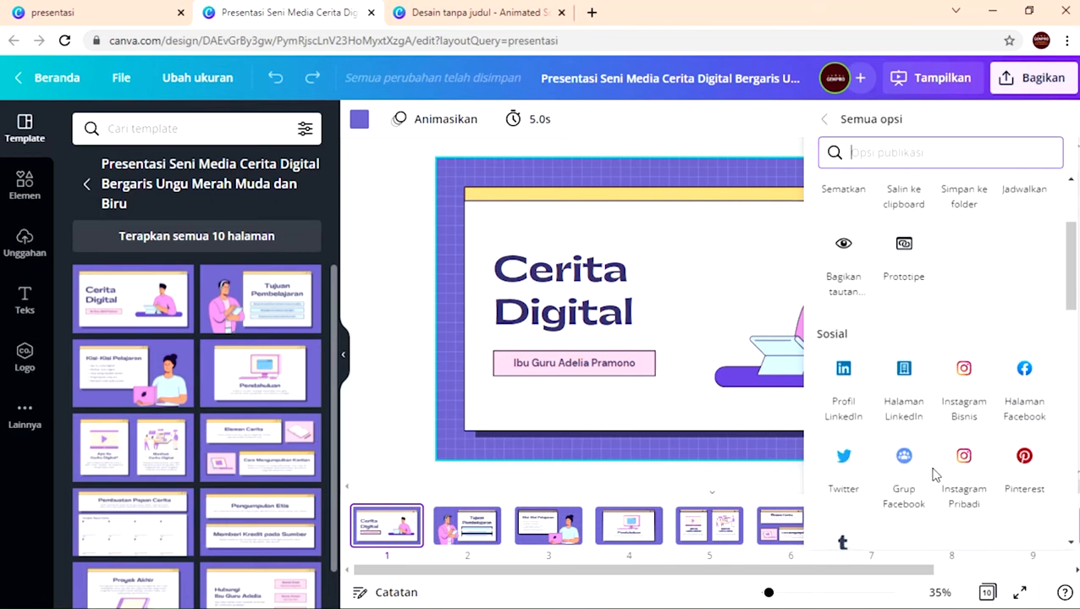
scroll(934, 474, up, 2)
scroll(927, 415, down, 3)
scroll(931, 419, up, 3)
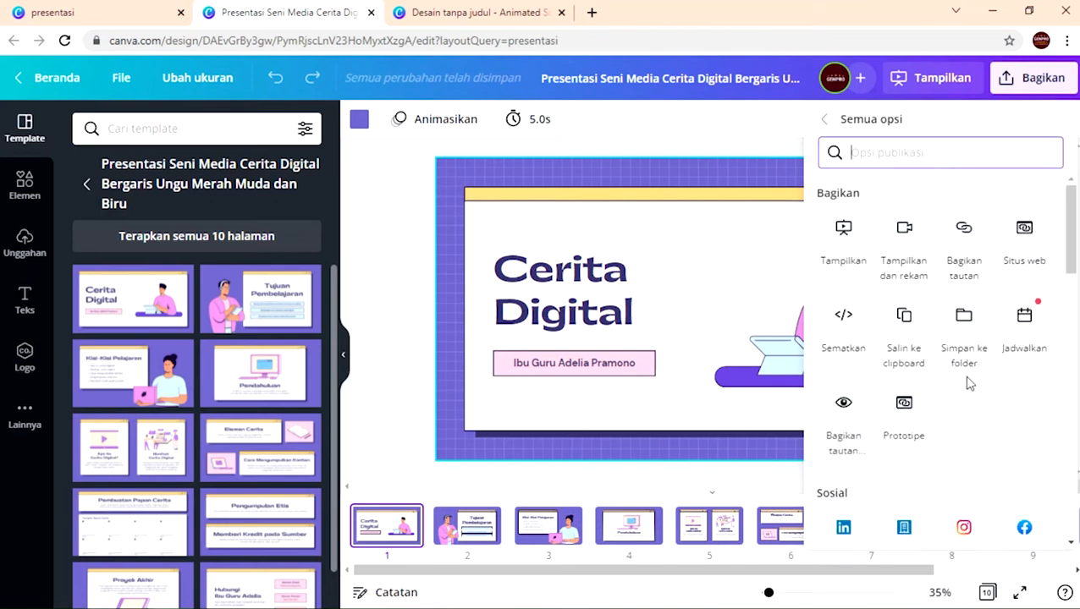
click(904, 233)
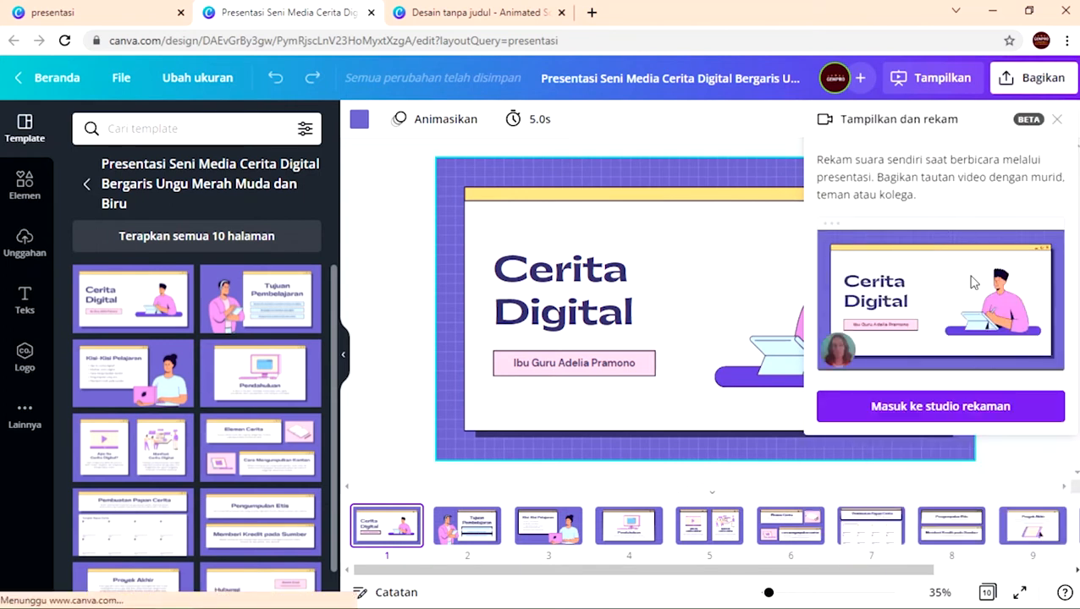
Step: Enter the recording studio and allow Canva to use the camera and microphone
click(894, 410)
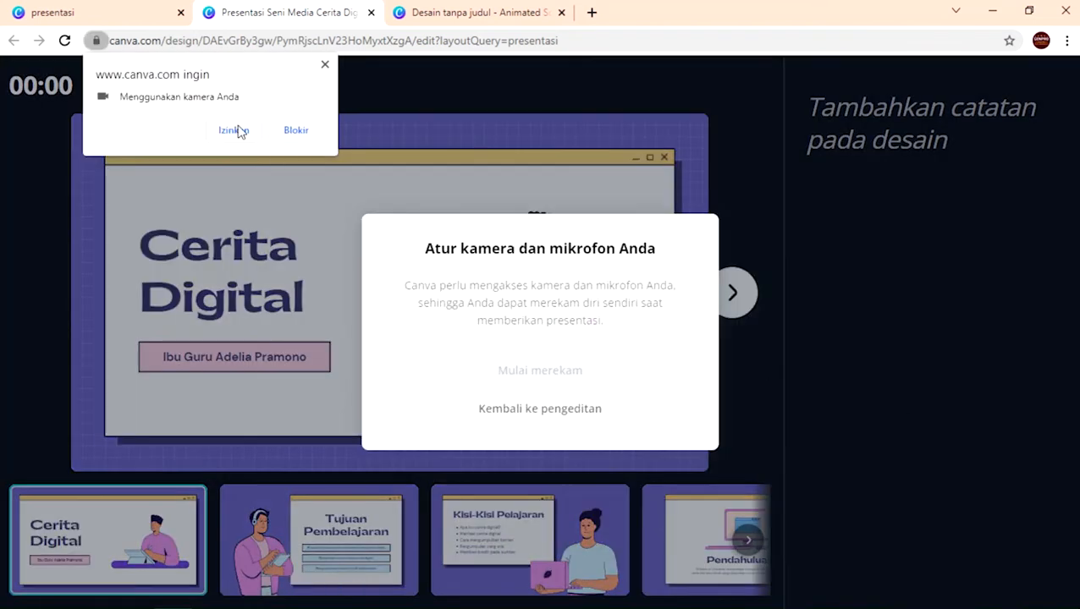
click(233, 131)
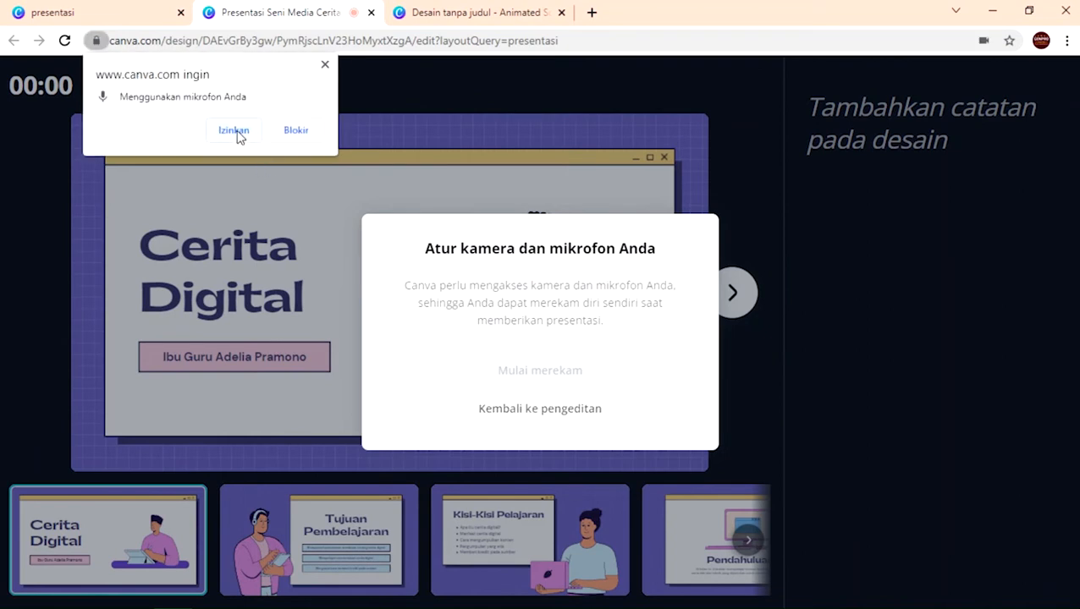
click(235, 132)
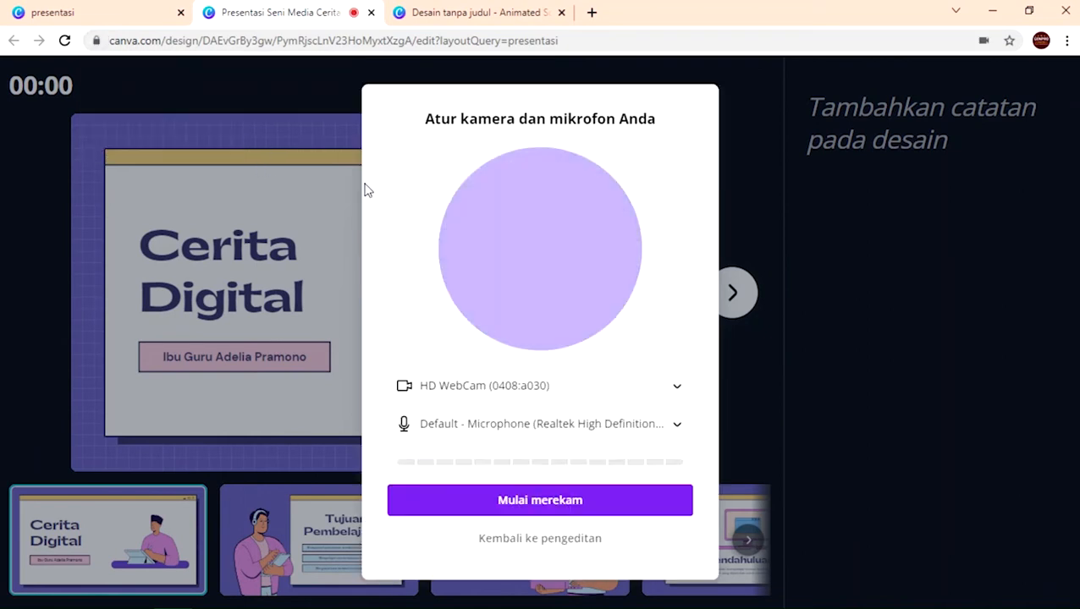
Step: Try the Tanpa kamera option for the recording and switch the camera back to HD WebCam (0408:a030)
click(567, 391)
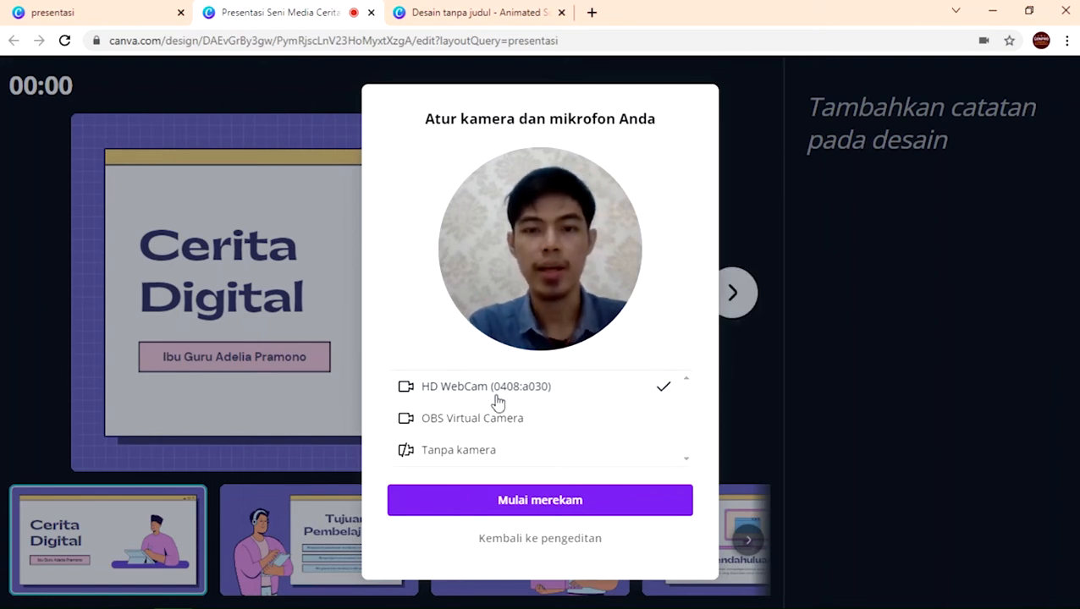
click(489, 449)
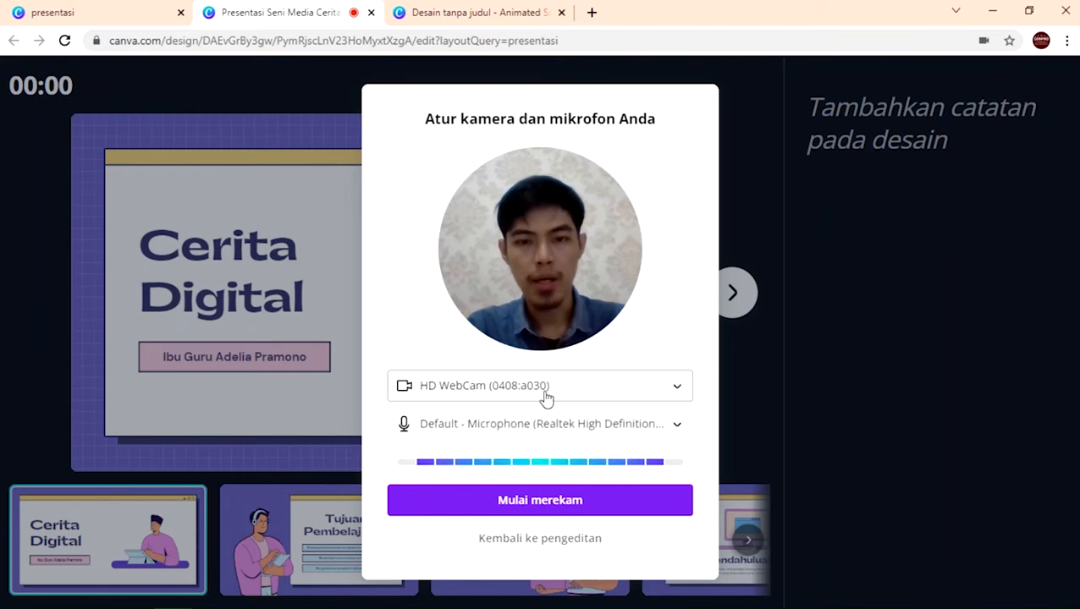
click(554, 386)
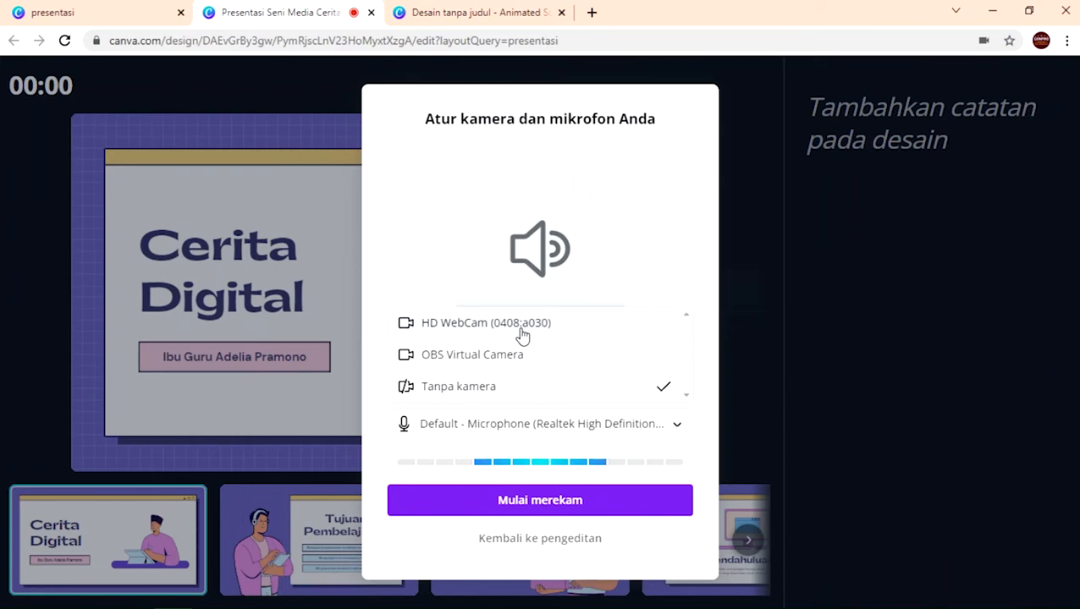
click(531, 385)
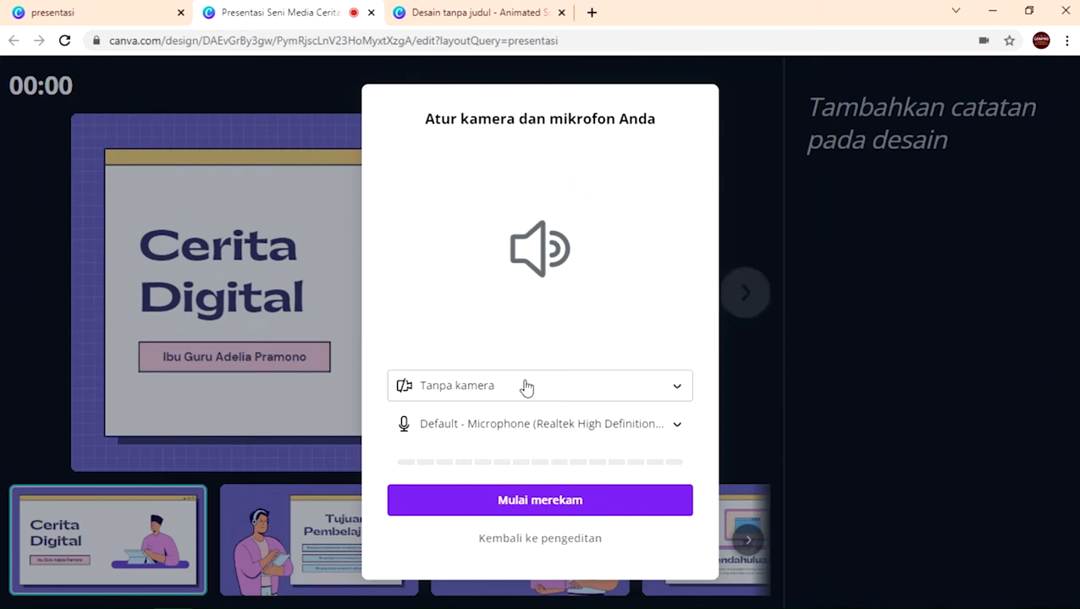
Step: Choose the default Realtek High Definition Audio microphone and start recording the presentation
click(677, 427)
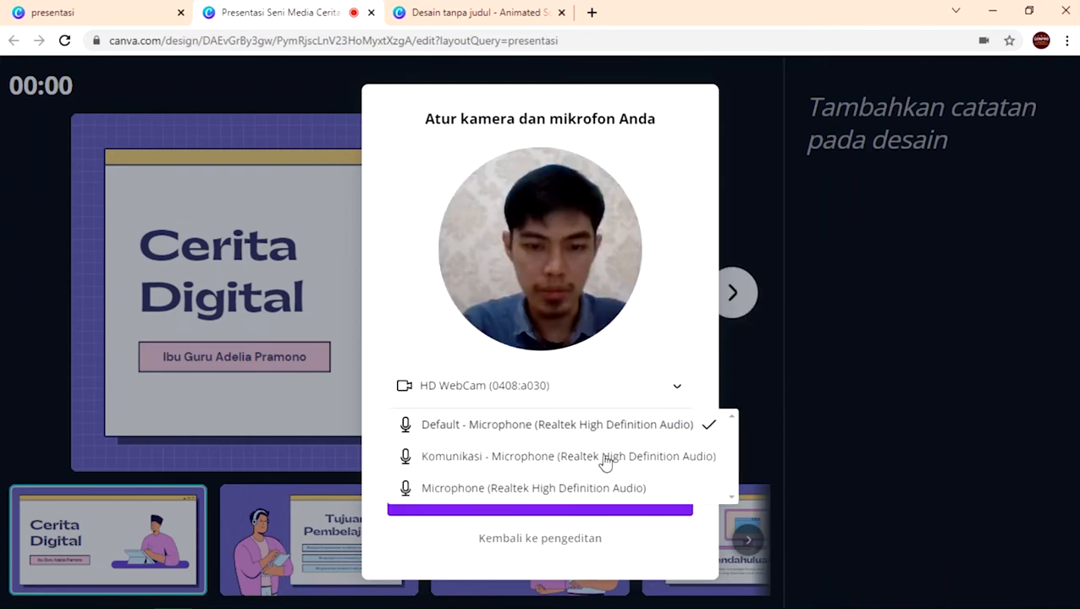
click(686, 435)
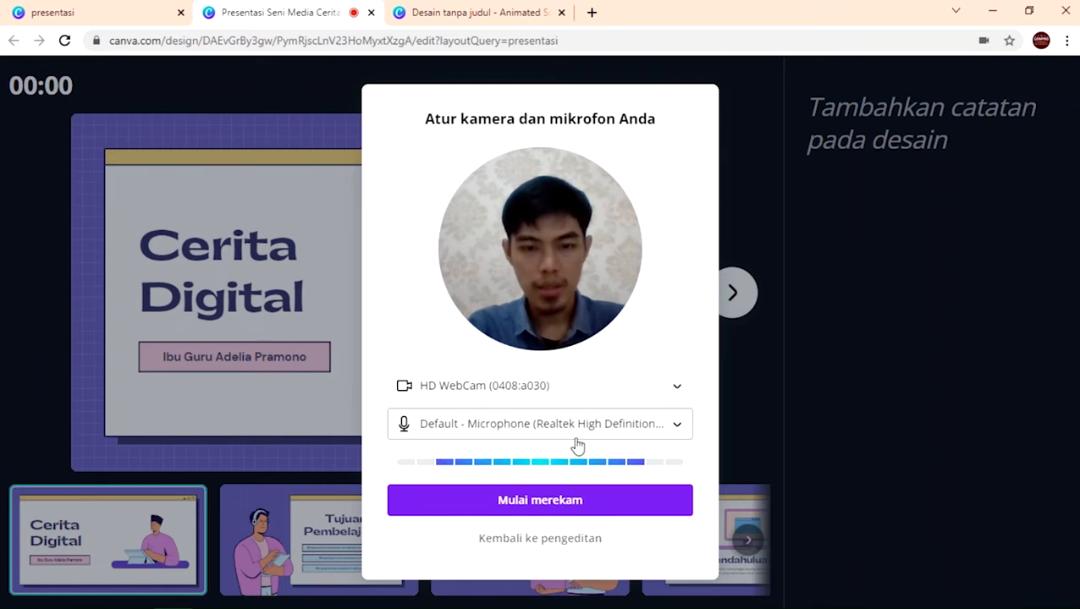
click(550, 504)
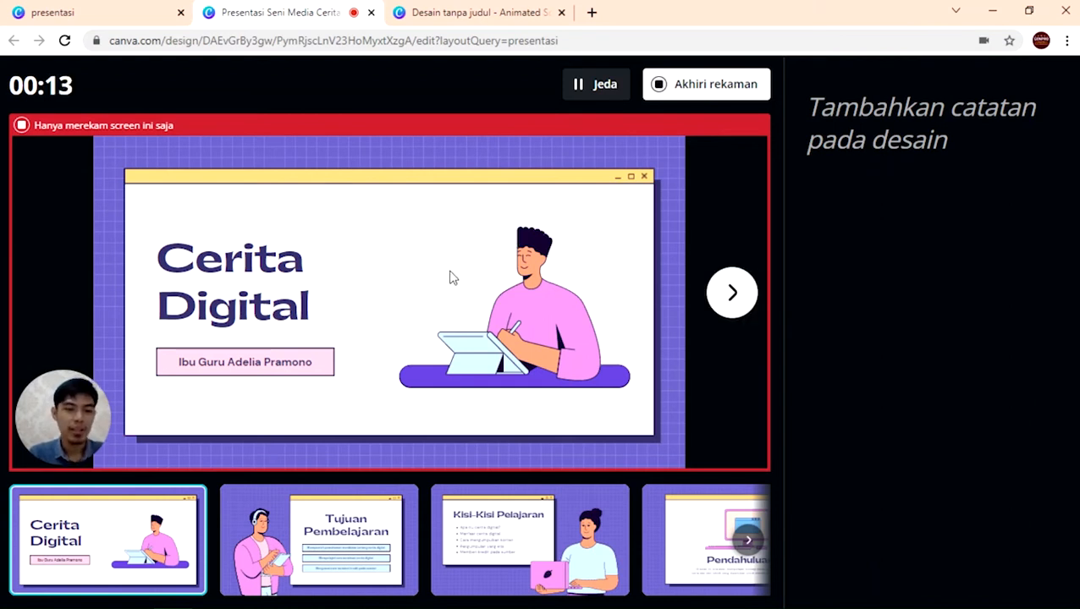
Step: Present the slides one by one while recording, advancing from the Cerita Digital title slide to "Apa Itu Cerita Digital?"
click(732, 293)
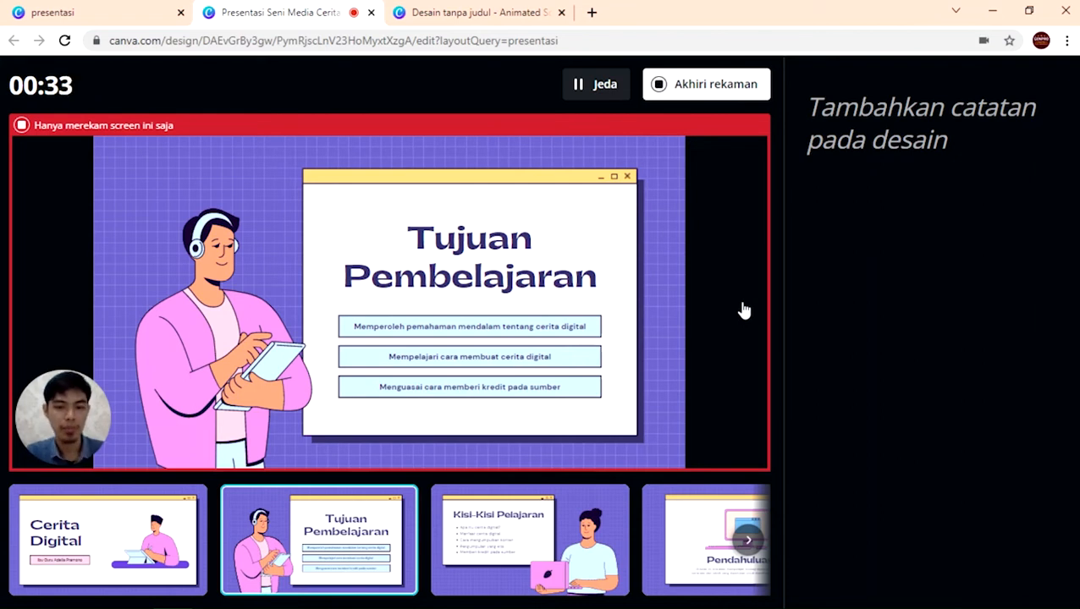
click(744, 306)
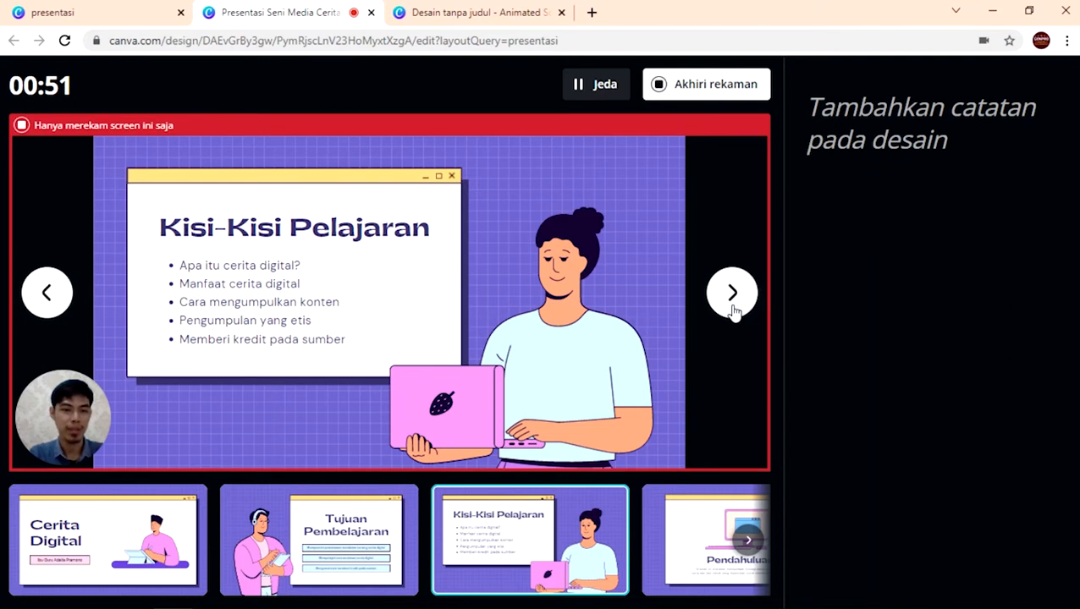
click(733, 310)
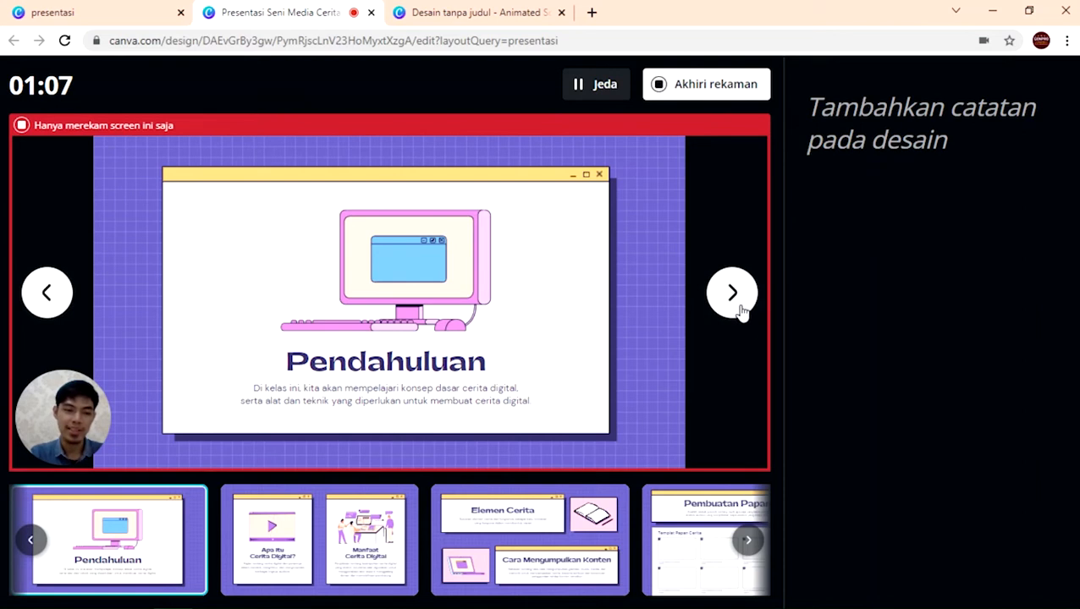
click(733, 294)
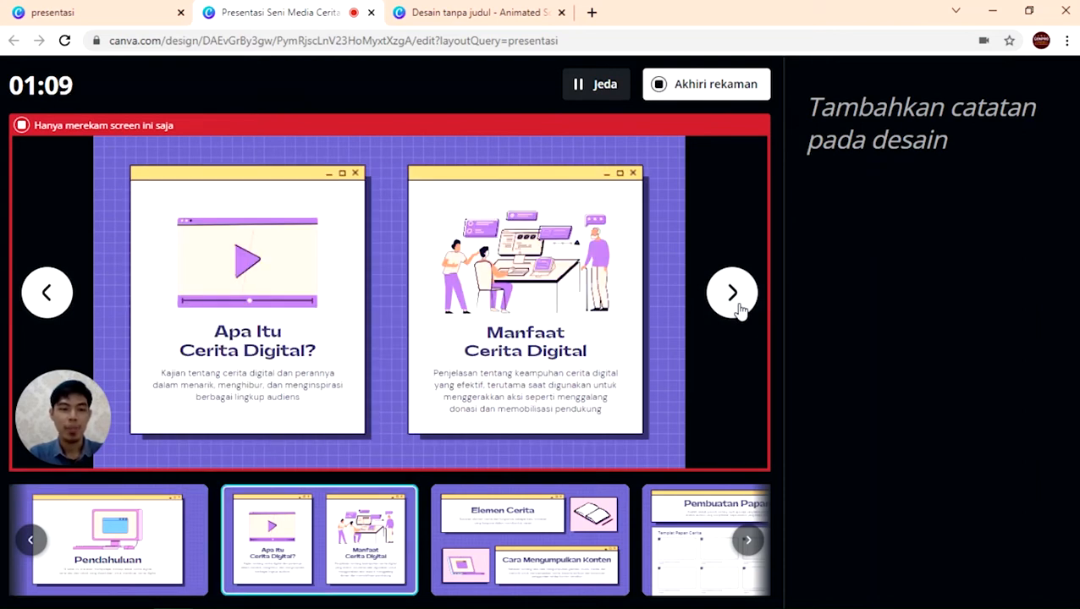